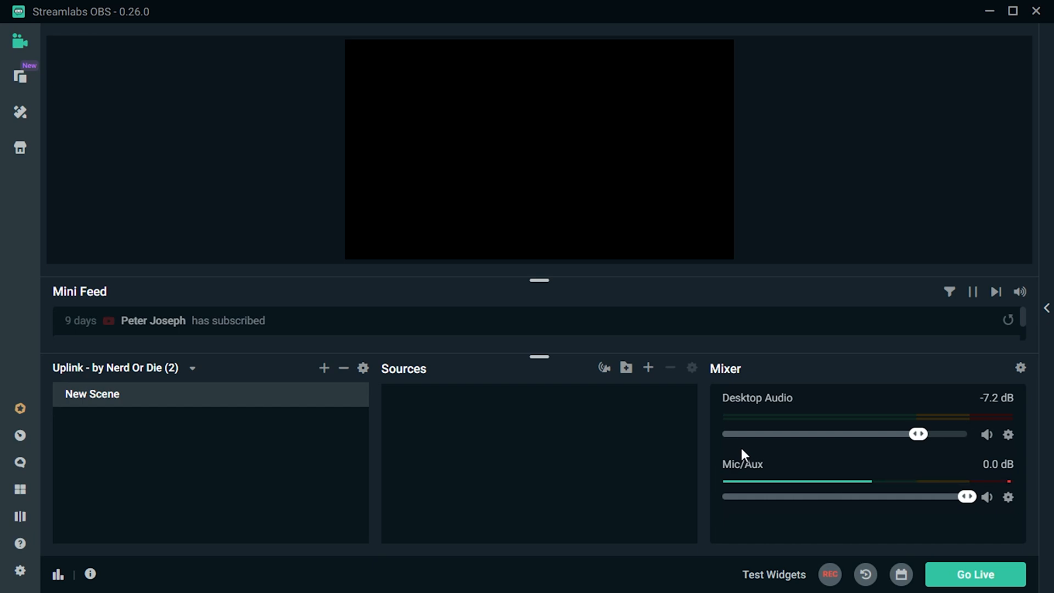
Step: Set the streaming video bitrate to 7000 in the output settings, after trying 3500 and 5000
{"action": "left_click", "coordinate": [20, 571]}
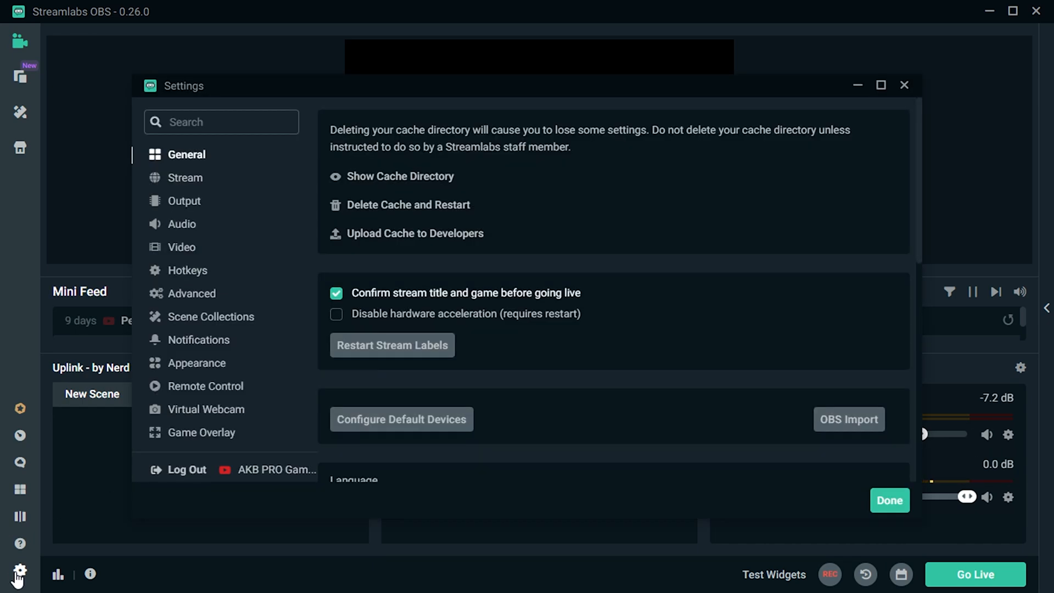
{"action": "left_click", "coordinate": [186, 203]}
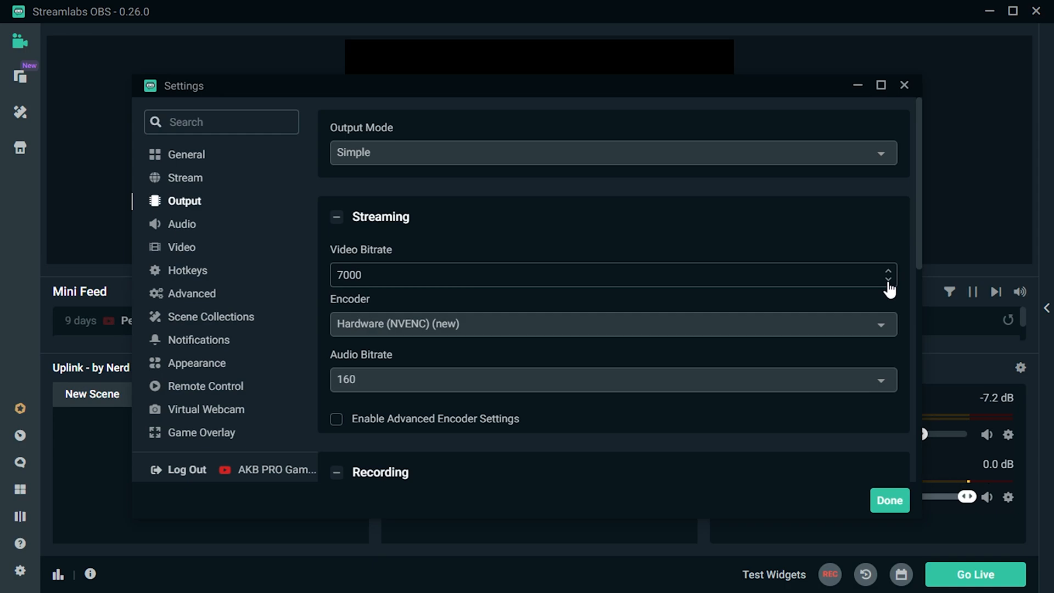
{"action": "left_click_drag", "start_coordinate": [549, 275], "coordinate": [244, 275]}
{"action": "type", "text": "3500"}
{"action": "double_click", "coordinate": [345, 284]}
{"action": "type", "text": "5000"}
{"action": "double_click", "coordinate": [380, 278]}
{"action": "type", "text": "7000"}
Step: Choose Hardware (NVENC) (new) as the streaming encoder and review the recording settings
{"action": "left_click", "coordinate": [475, 324]}
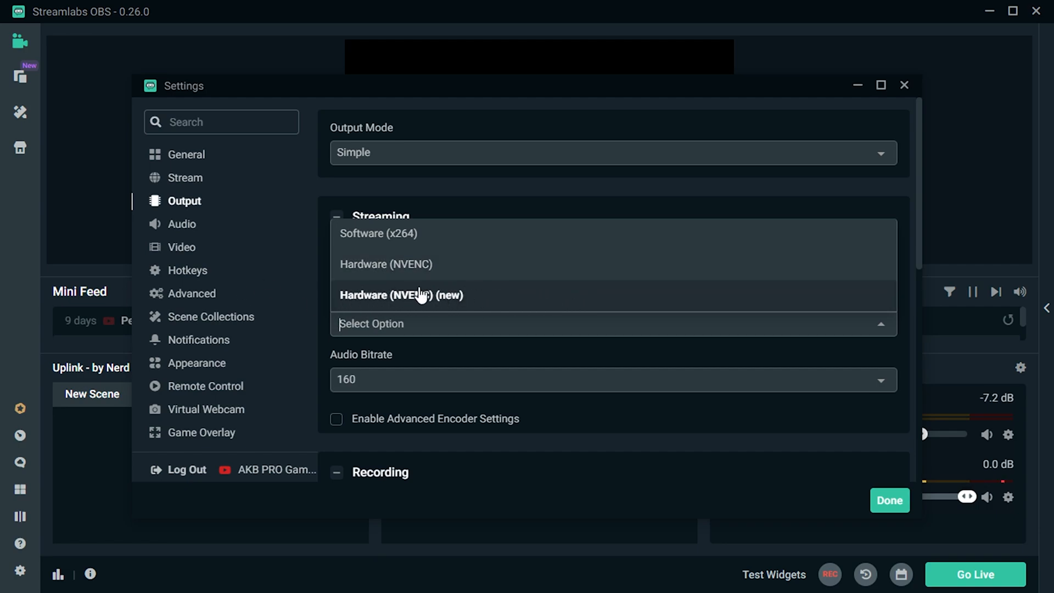
{"action": "left_click", "coordinate": [506, 299]}
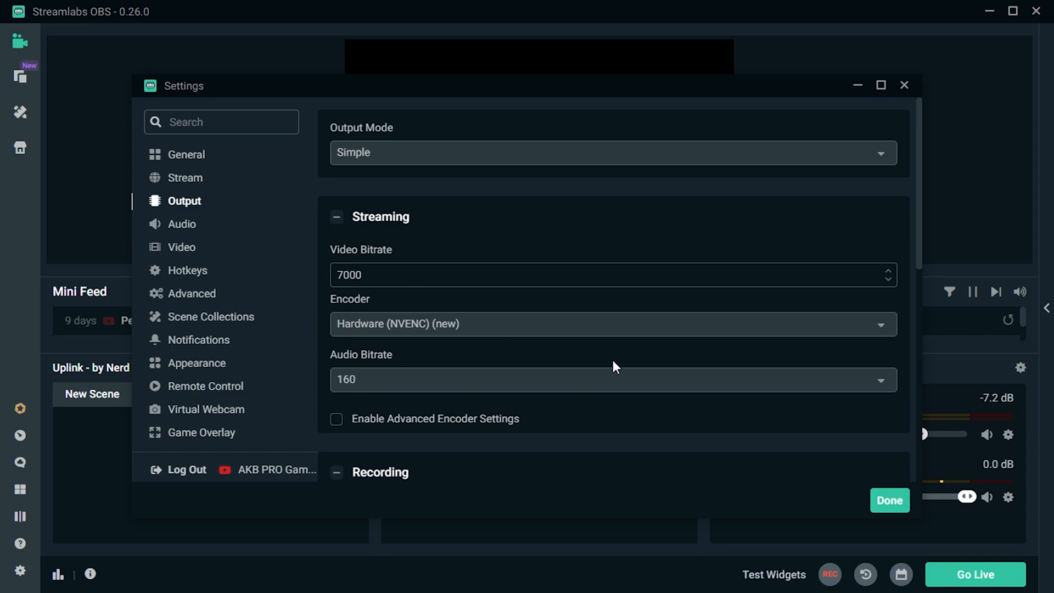
{"action": "scroll", "coordinate": [576, 165], "scroll_direction": "down", "scroll_amount": 5}
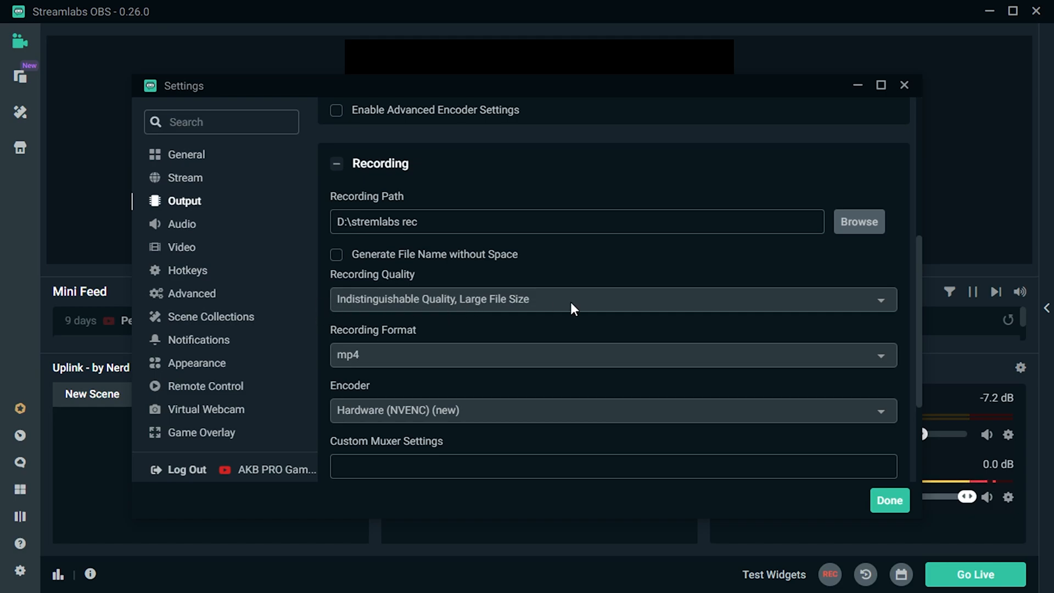
{"action": "scroll", "coordinate": [511, 297], "scroll_direction": "down", "scroll_amount": 2}
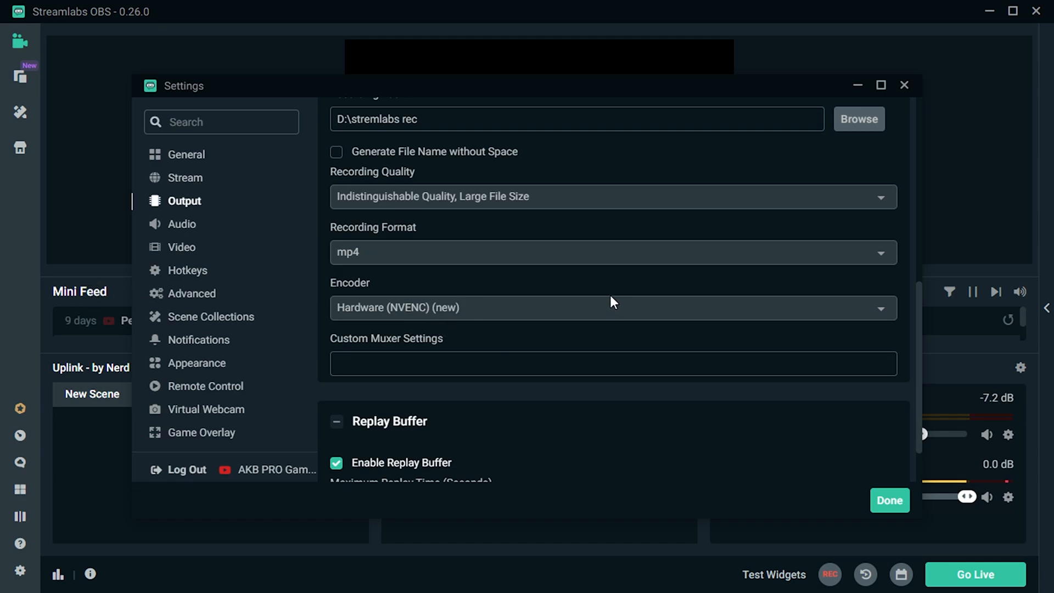
Step: Review the available common FPS values in the video settings and choose 60
{"action": "left_click", "coordinate": [180, 250]}
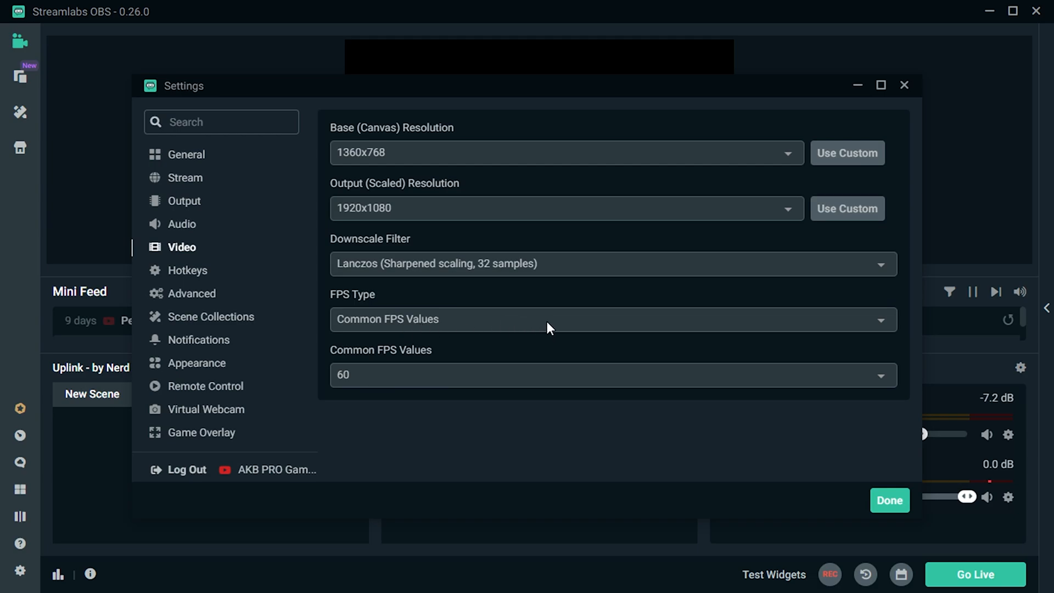
{"action": "left_click", "coordinate": [881, 376]}
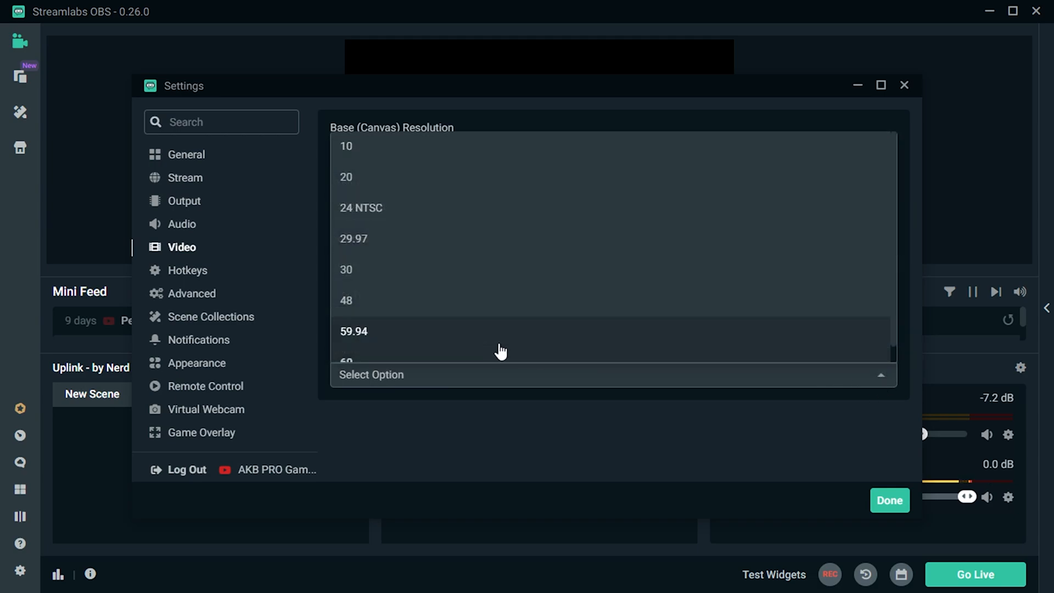
{"action": "scroll", "coordinate": [469, 332], "scroll_direction": "up", "scroll_amount": 1}
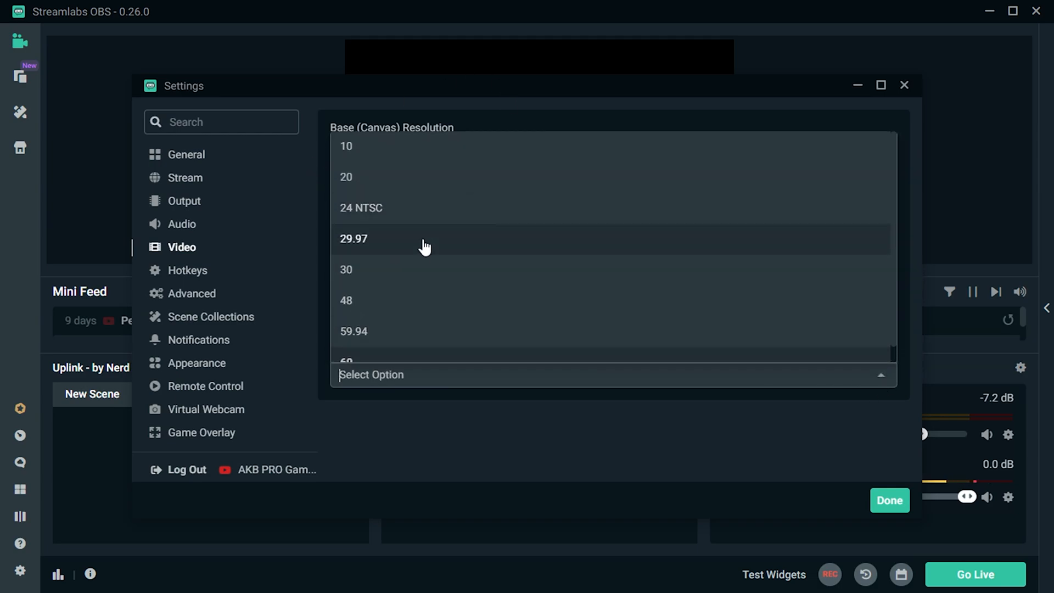
{"action": "scroll", "coordinate": [536, 269], "scroll_direction": "down", "scroll_amount": 1}
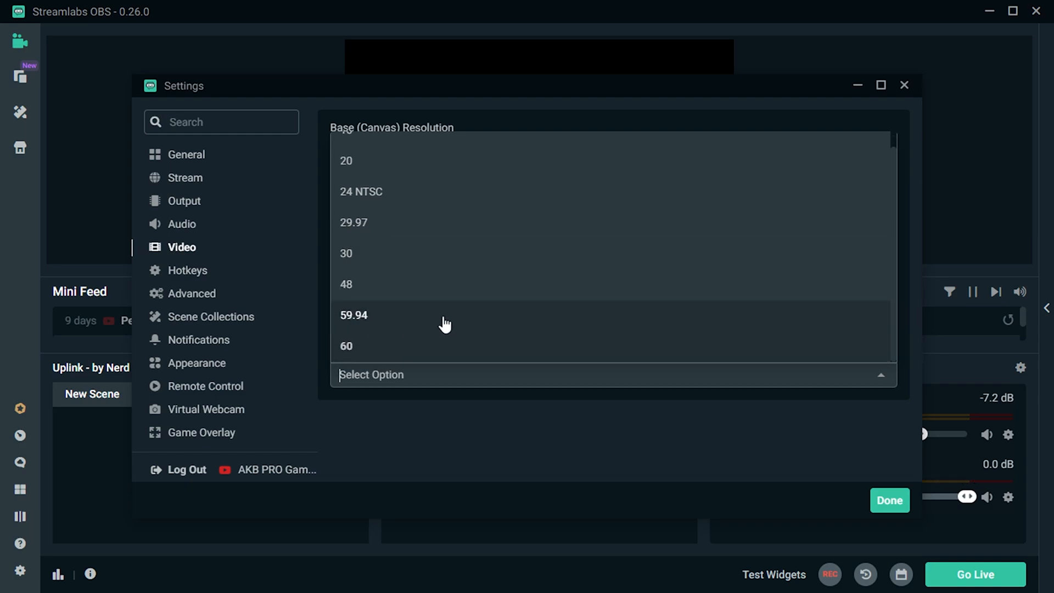
{"action": "scroll", "coordinate": [489, 248], "scroll_direction": "up", "scroll_amount": 1}
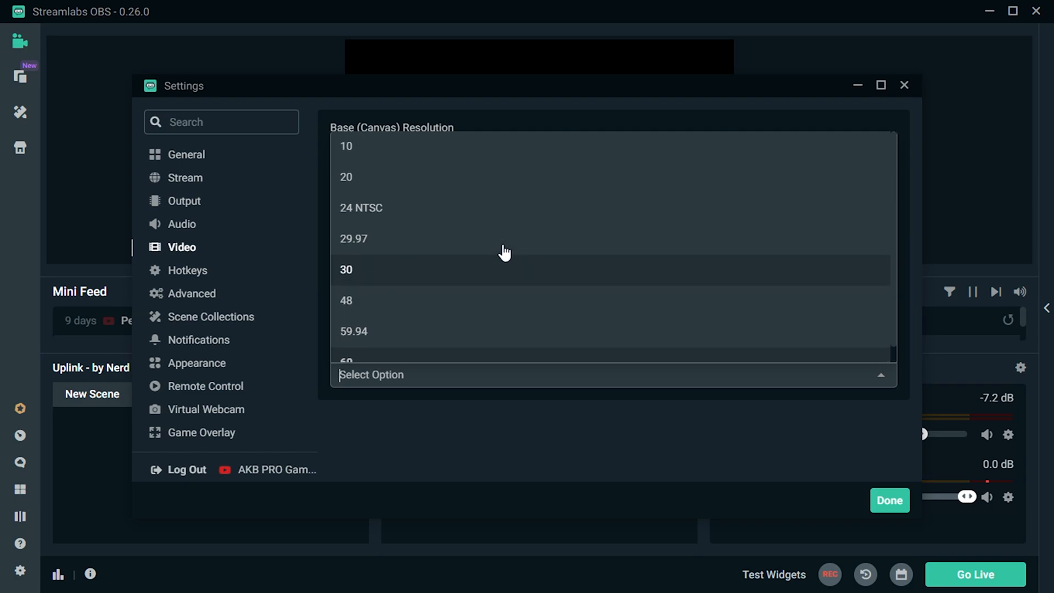
{"action": "scroll", "coordinate": [406, 280], "scroll_direction": "down", "scroll_amount": 1}
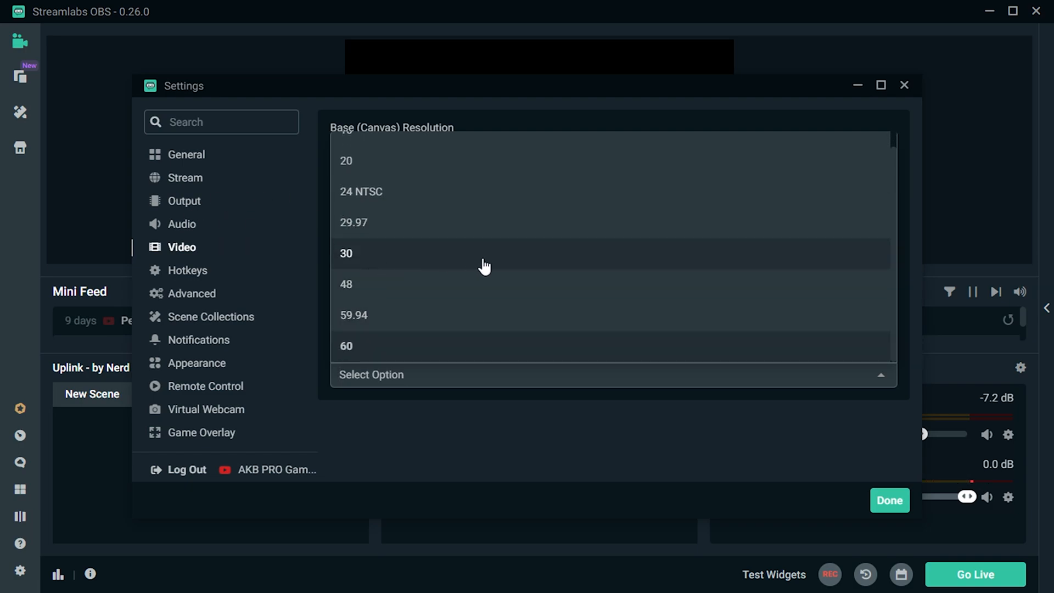
{"action": "left_click", "coordinate": [491, 347]}
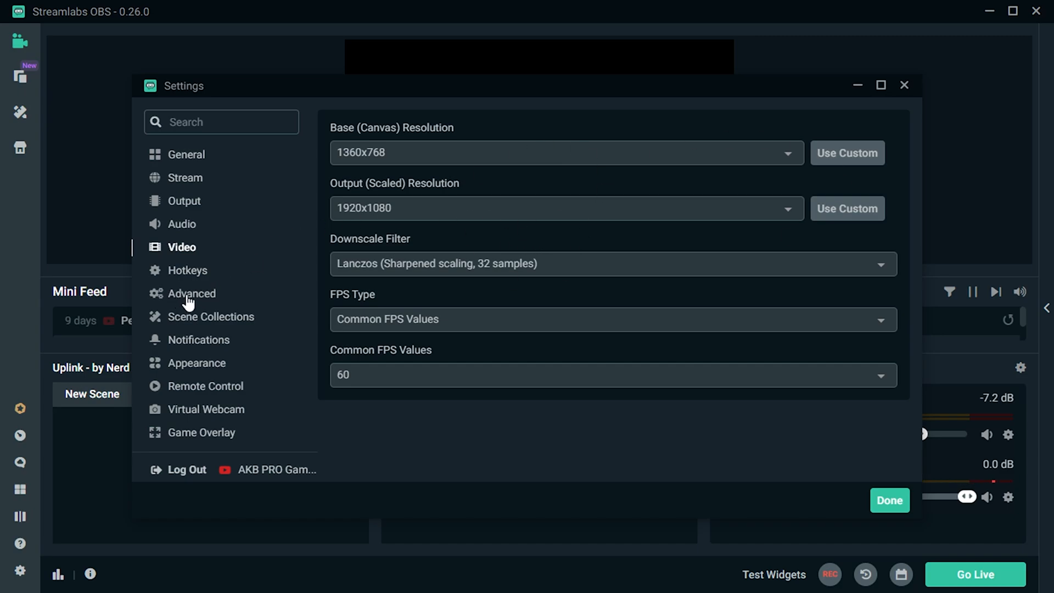
Step: Switch Low latency mode off and back on in the advanced network settings
{"action": "left_click", "coordinate": [188, 299]}
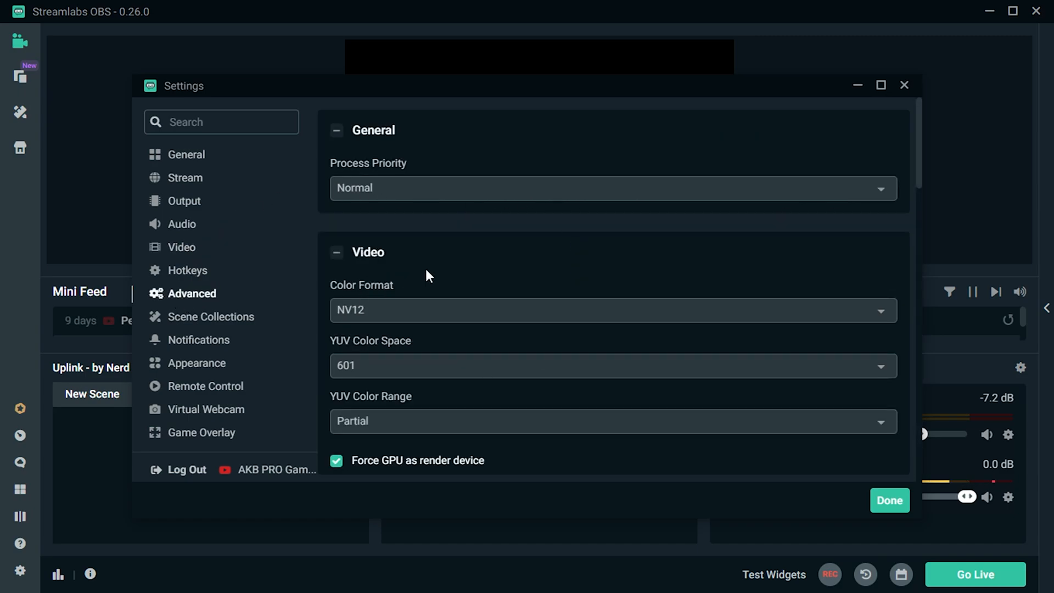
{"action": "scroll", "coordinate": [450, 268], "scroll_direction": "down", "scroll_amount": 10}
{"action": "scroll", "coordinate": [450, 267], "scroll_direction": "down", "scroll_amount": 6}
{"action": "scroll", "coordinate": [452, 261], "scroll_direction": "down", "scroll_amount": 2}
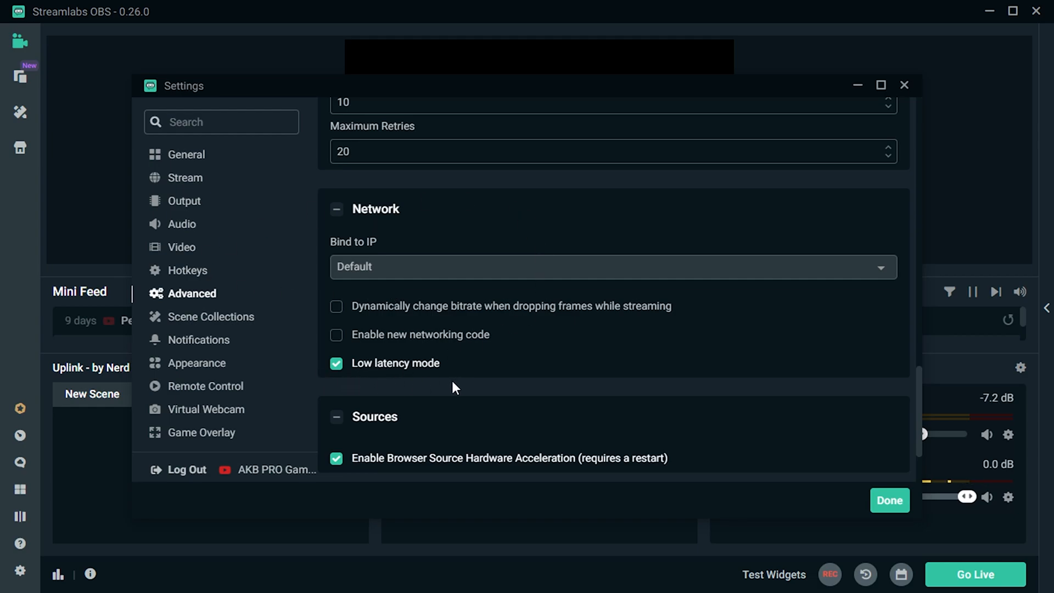
{"action": "left_click", "coordinate": [336, 373]}
{"action": "left_click", "coordinate": [338, 374]}
{"action": "scroll", "coordinate": [373, 362], "scroll_direction": "down", "scroll_amount": 2}
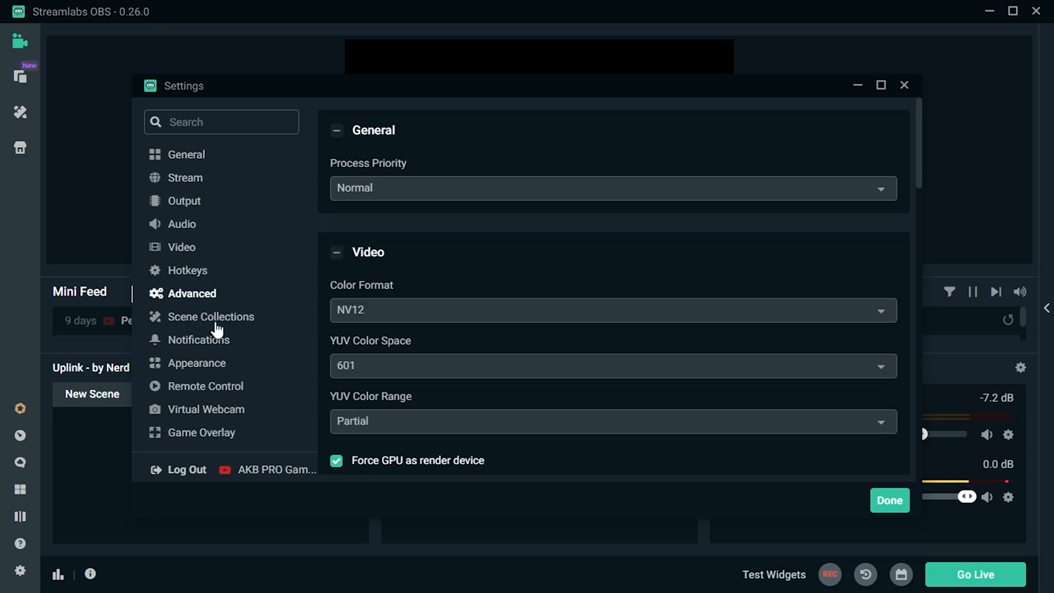
Step: View the remote control settings and finish configuring the application settings
{"action": "left_click", "coordinate": [204, 391]}
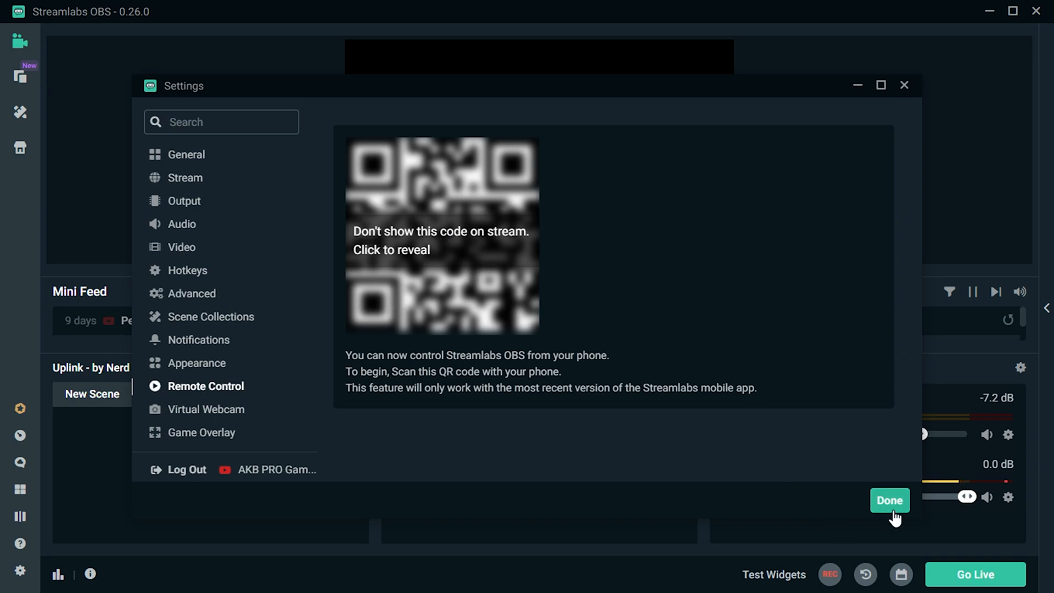
{"action": "left_click", "coordinate": [895, 509]}
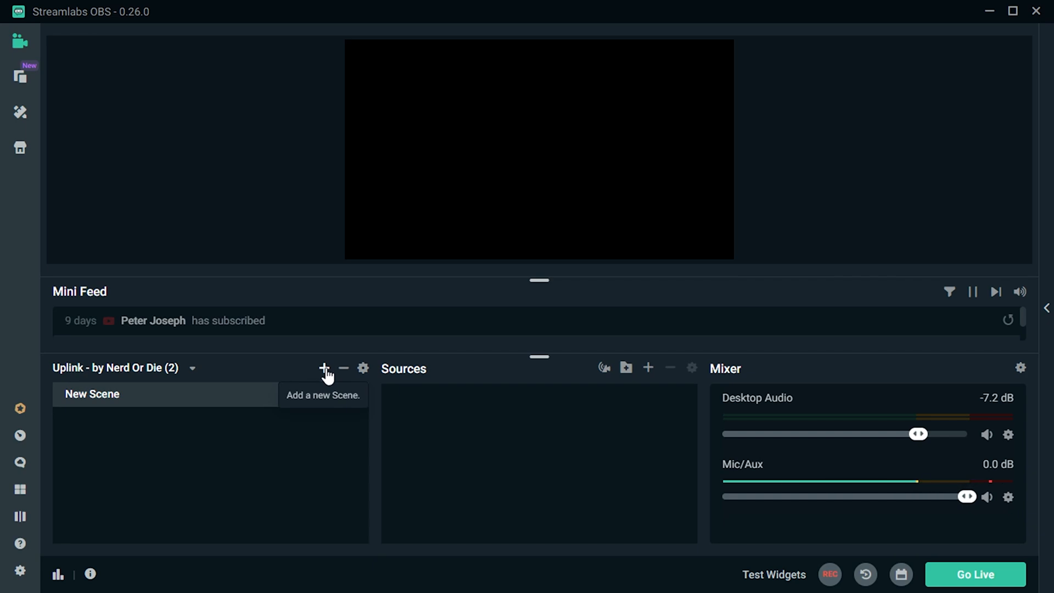
Step: Add a new scene named warzone to the current scene collection
{"action": "left_click", "coordinate": [325, 369]}
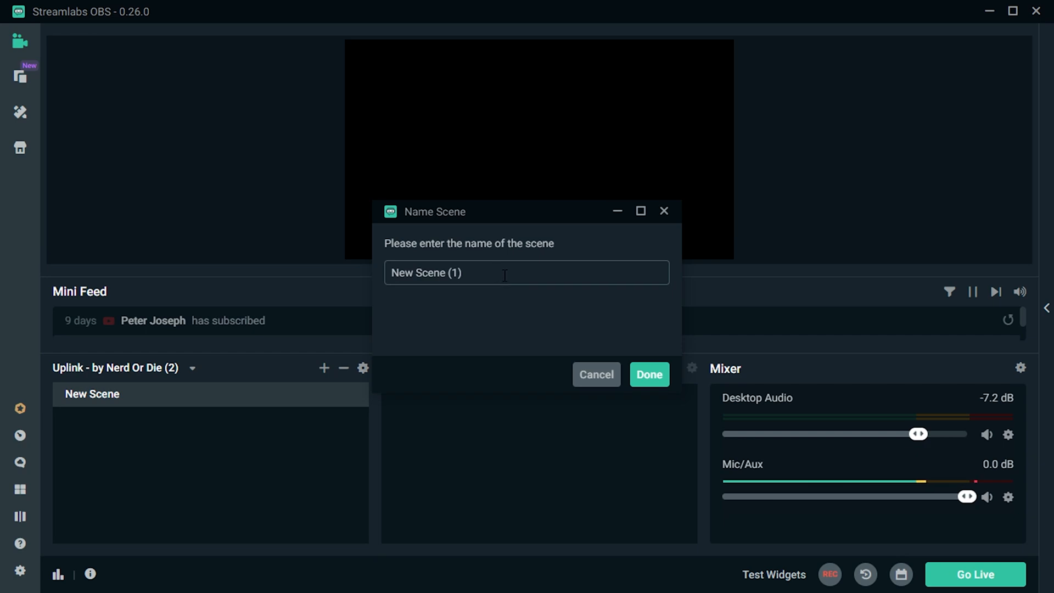
{"action": "triple_click", "coordinate": [505, 275]}
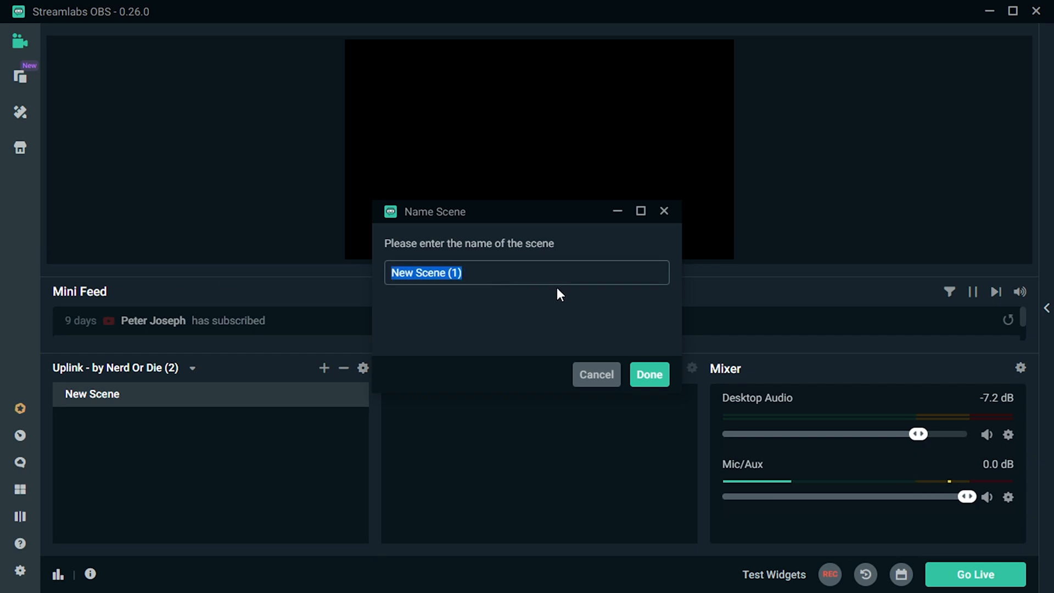
{"action": "type", "text": "warzone"}
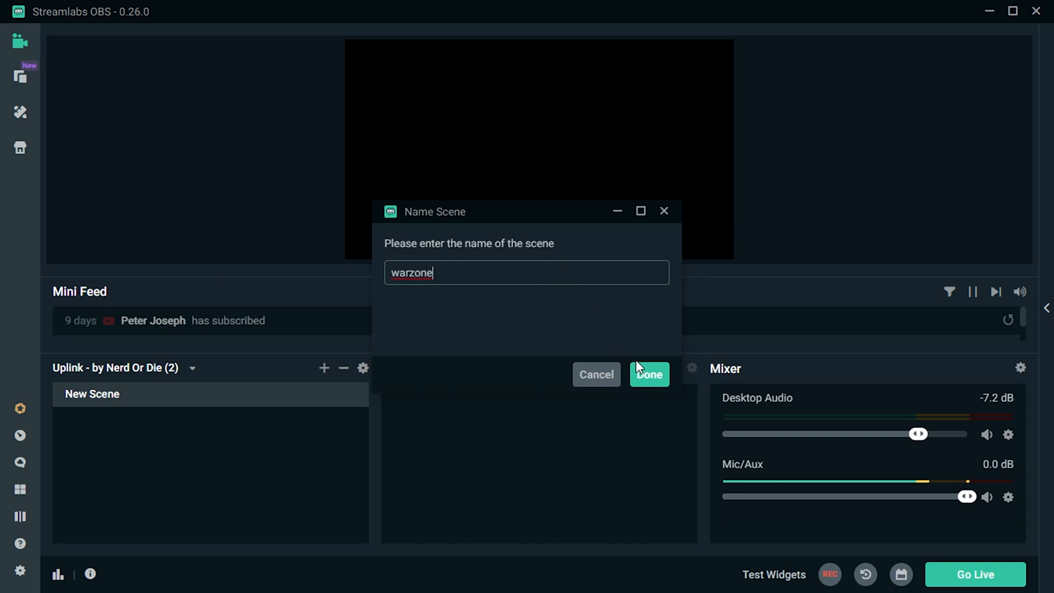
{"action": "left_click", "coordinate": [650, 378]}
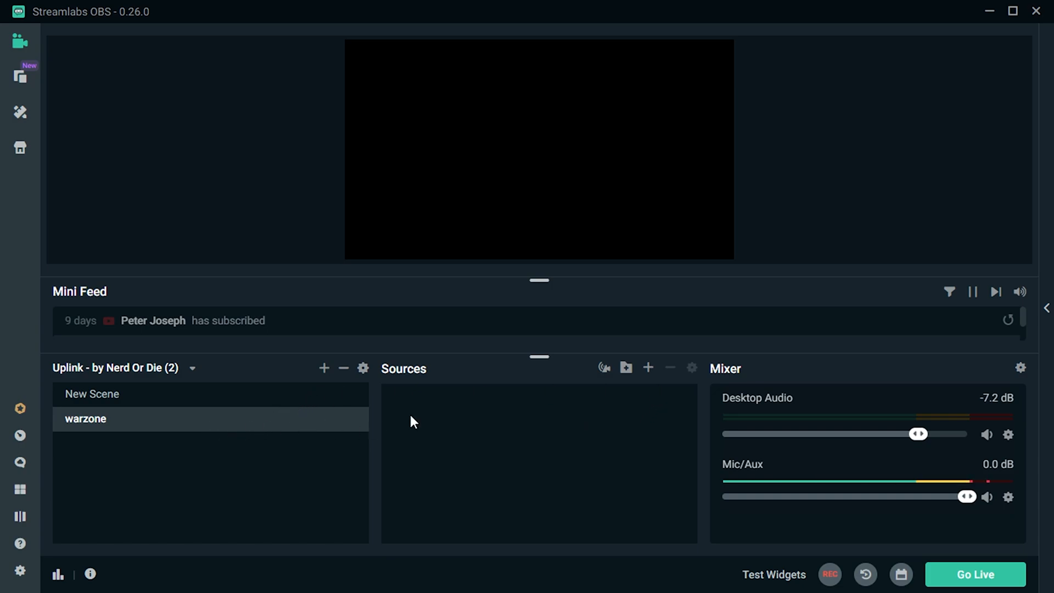
Step: Add a Display Capture source for Display 1 to the warzone scene, with cursor capture enabled
{"action": "left_click", "coordinate": [648, 377]}
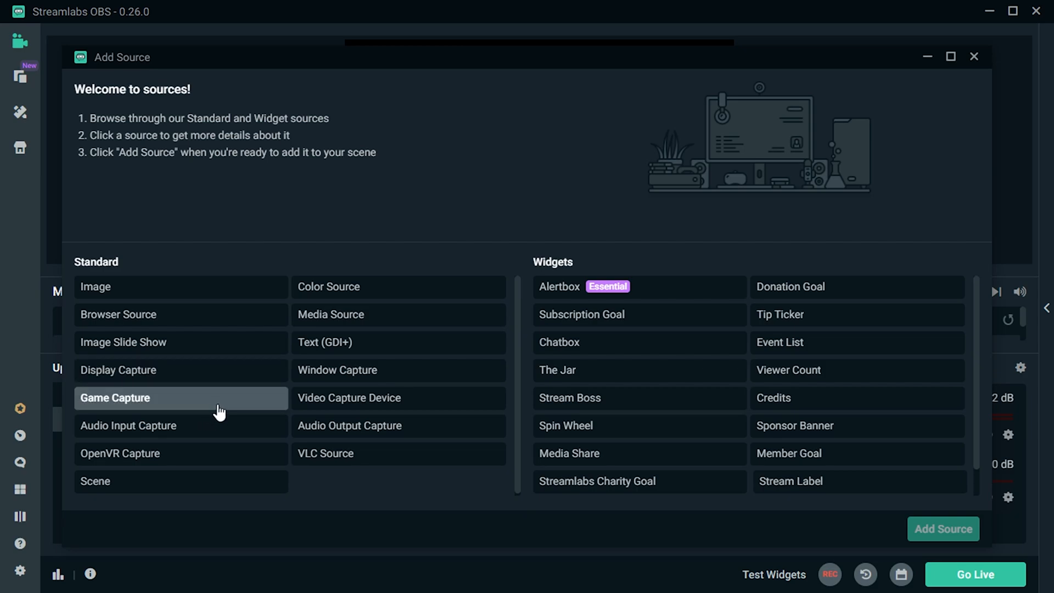
{"action": "left_click", "coordinate": [214, 381]}
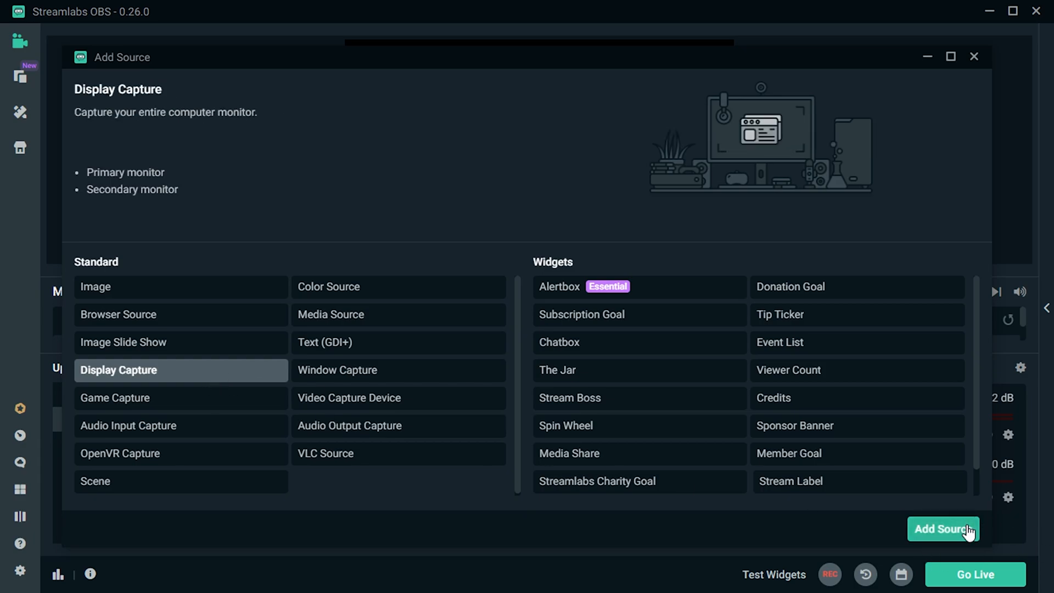
{"action": "left_click", "coordinate": [943, 528]}
{"action": "left_click", "coordinate": [715, 411]}
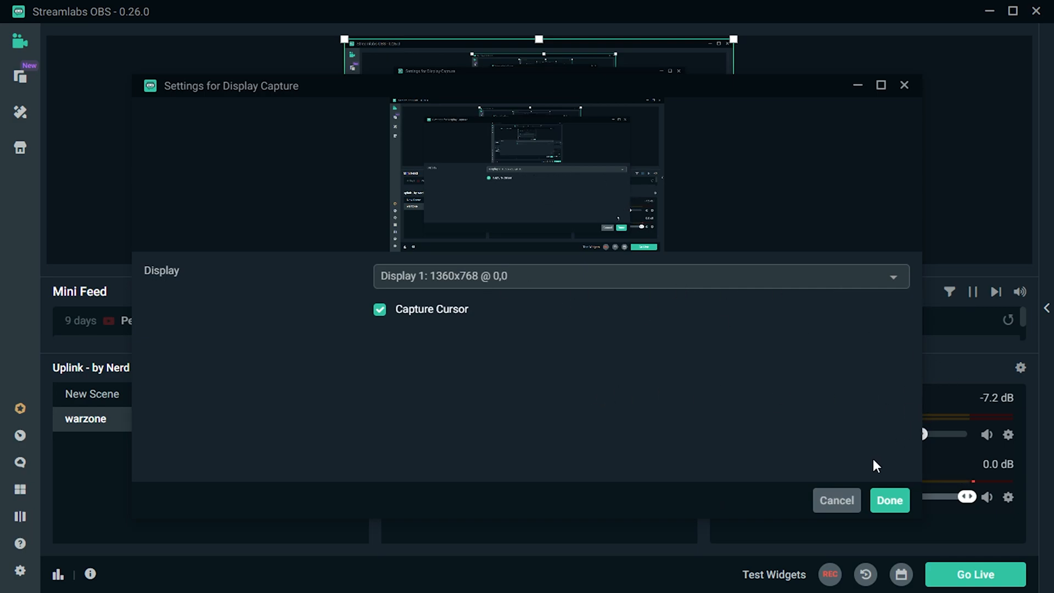
{"action": "left_click", "coordinate": [891, 500]}
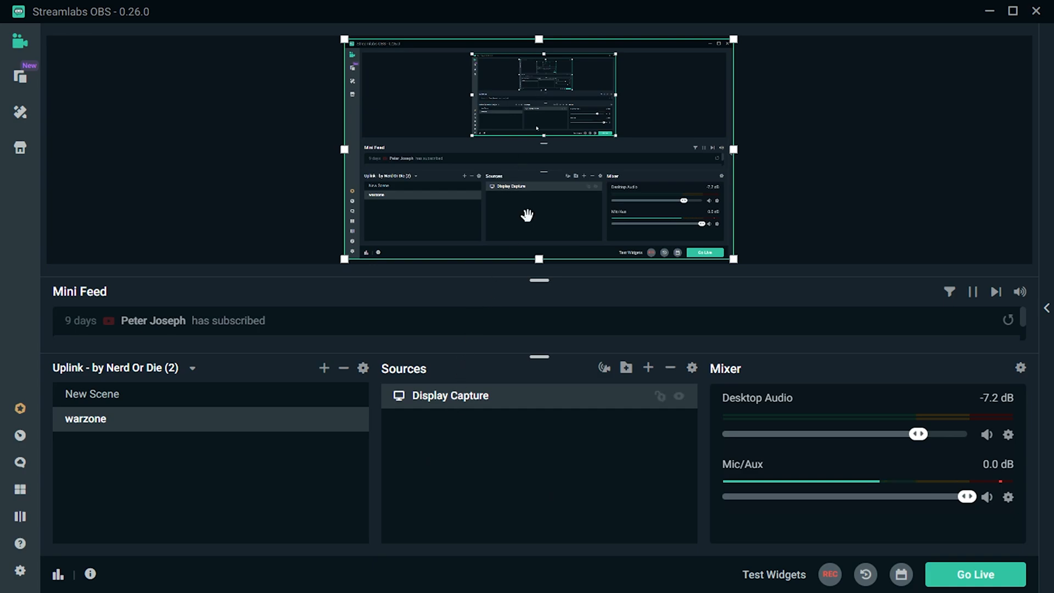
{"action": "left_click", "coordinate": [848, 167]}
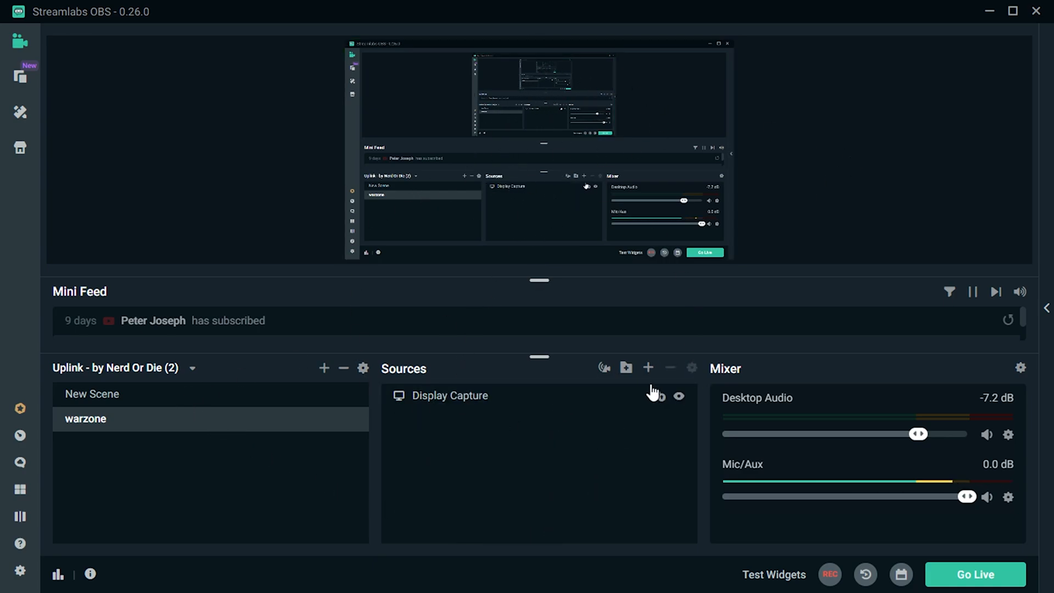
Step: Add an Audio Input Capture source to the warzone scene, using Microphone (USB PnP Audio Device)
{"action": "left_click", "coordinate": [648, 369]}
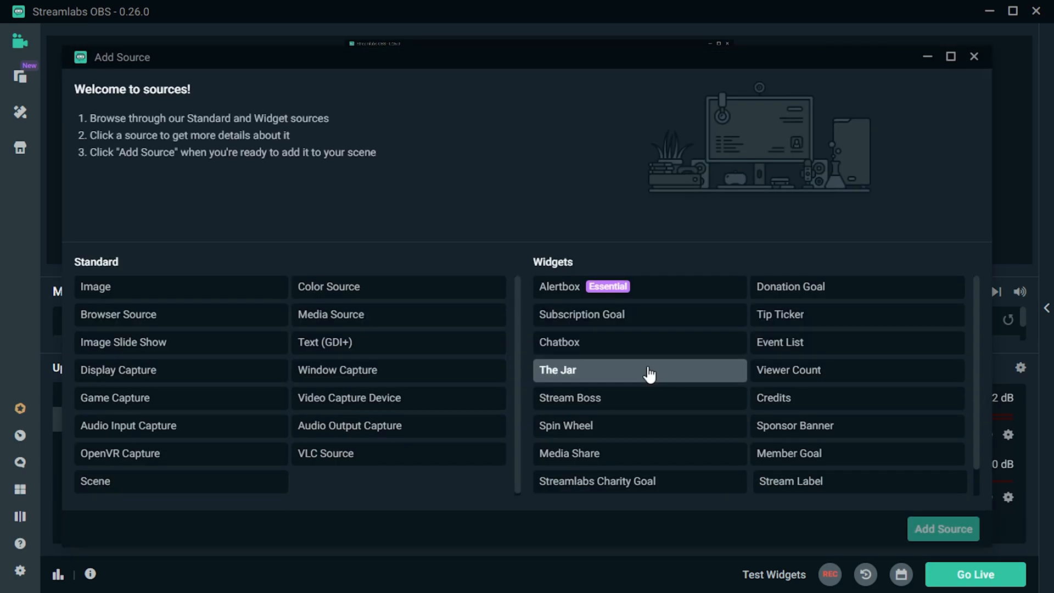
{"action": "left_click", "coordinate": [212, 434]}
{"action": "left_click", "coordinate": [957, 534]}
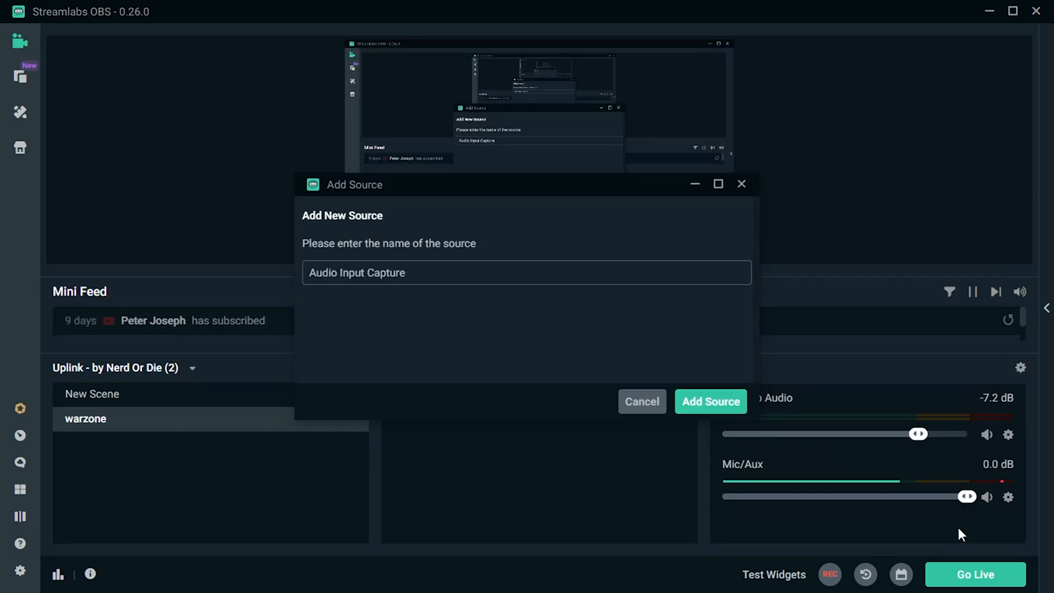
{"action": "left_click", "coordinate": [713, 402]}
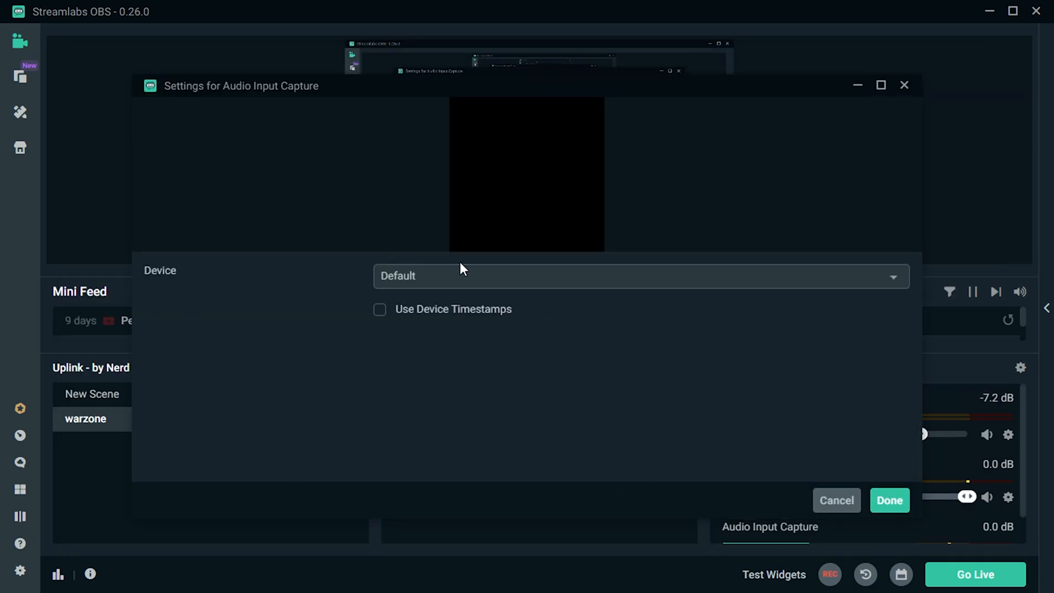
{"action": "left_click", "coordinate": [883, 285]}
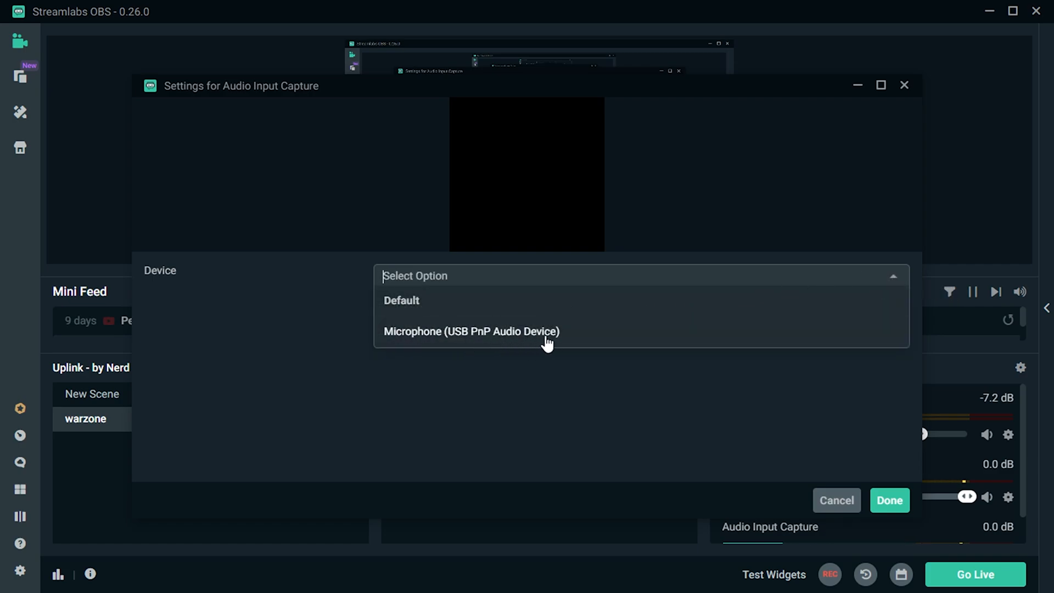
{"action": "left_click", "coordinate": [545, 337]}
{"action": "left_click", "coordinate": [888, 499]}
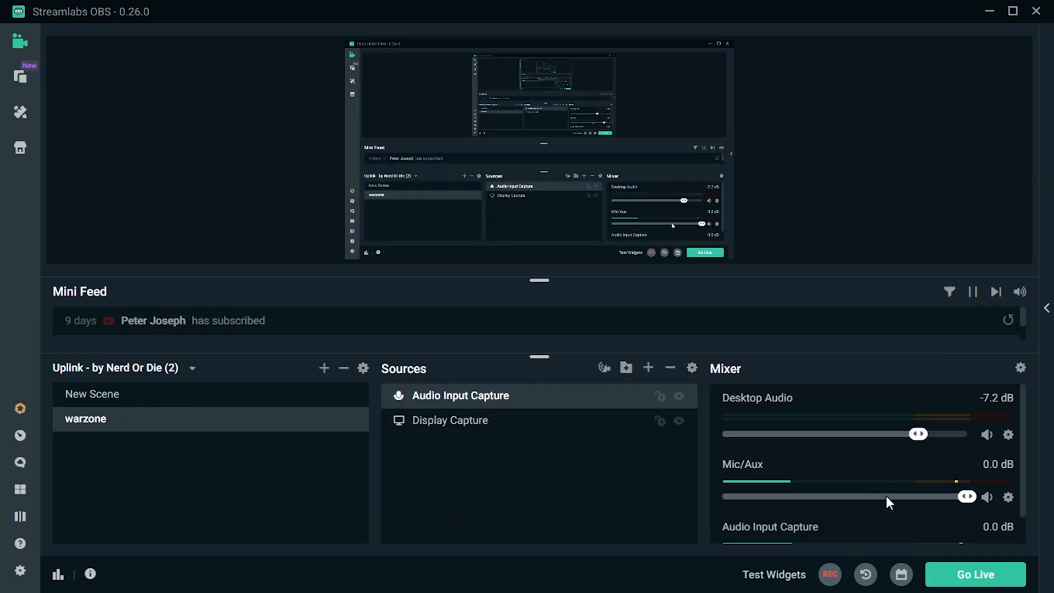
{"action": "left_click", "coordinate": [436, 427]}
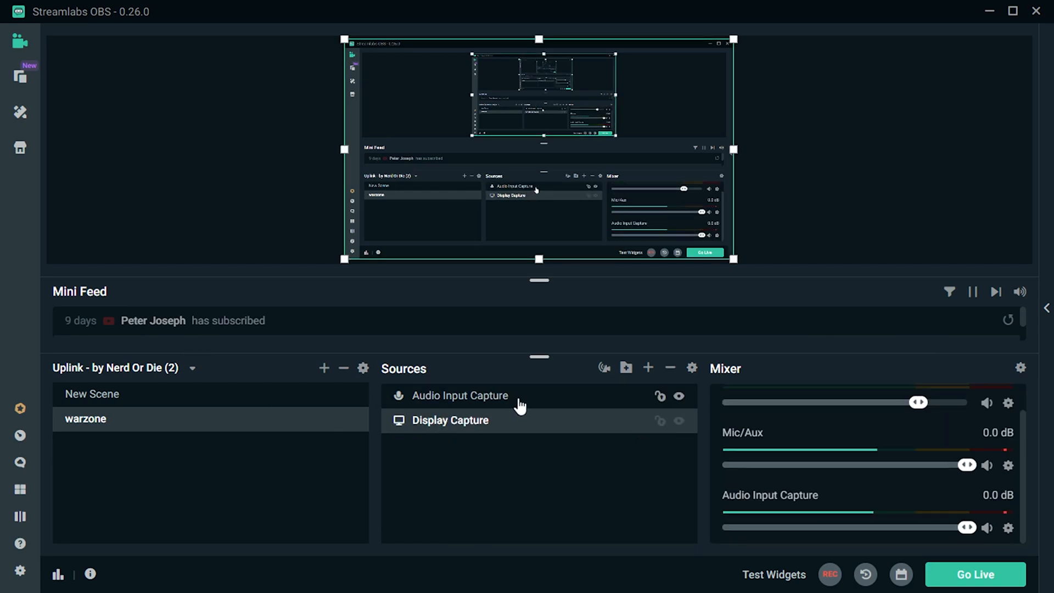
{"action": "left_click", "coordinate": [539, 408]}
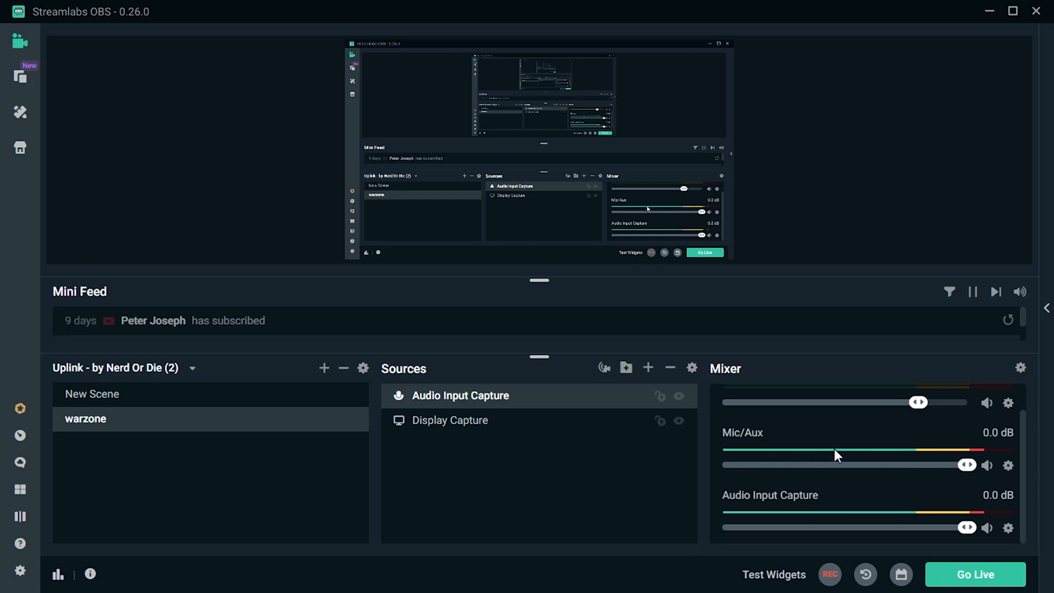
{"action": "left_click", "coordinate": [485, 427]}
{"action": "left_click", "coordinate": [459, 400]}
{"action": "left_click", "coordinate": [475, 427]}
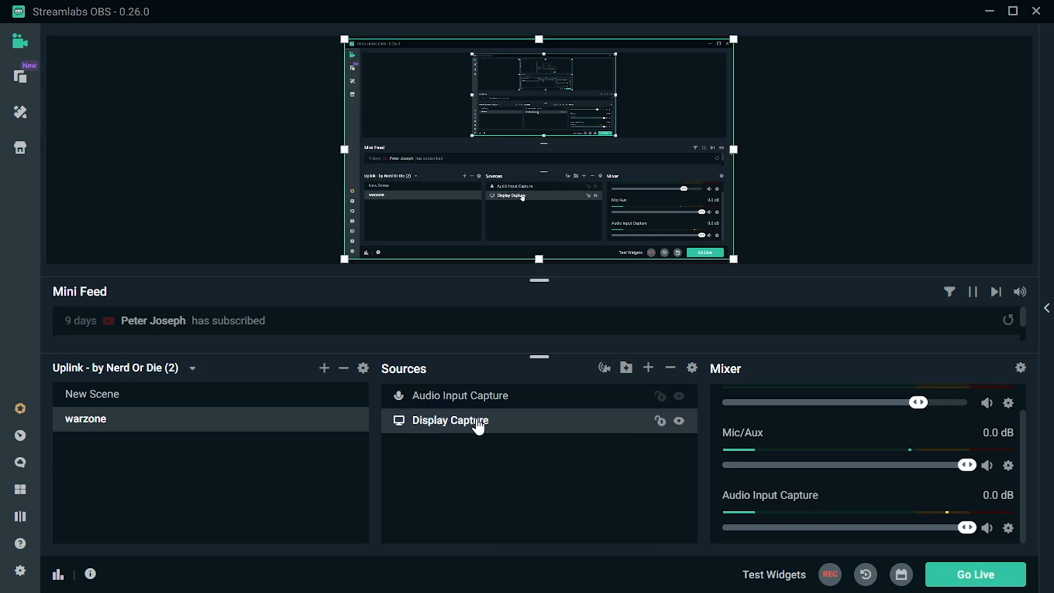
{"action": "left_click", "coordinate": [520, 399]}
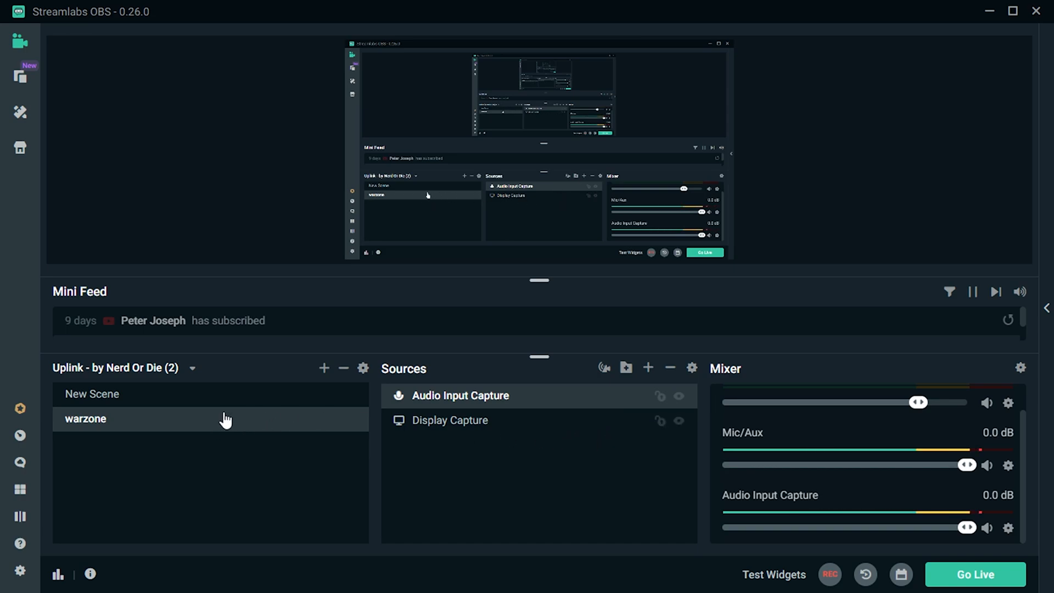
{"action": "left_click", "coordinate": [467, 420]}
{"action": "left_click", "coordinate": [489, 402]}
{"action": "left_click", "coordinate": [446, 418]}
{"action": "left_click", "coordinate": [460, 398]}
{"action": "left_click", "coordinate": [439, 421]}
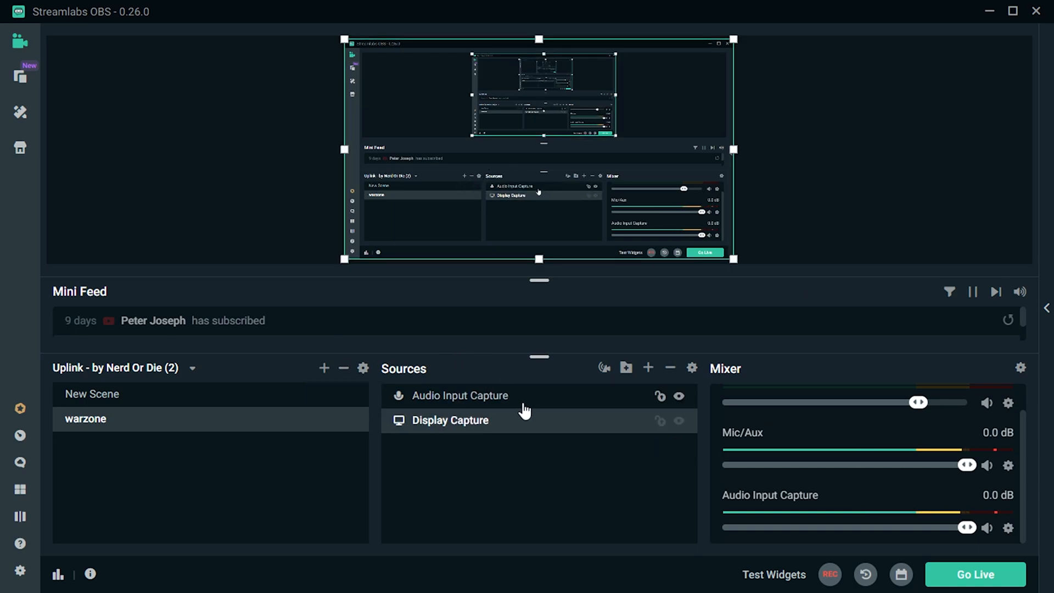
{"action": "left_click", "coordinate": [587, 406]}
Step: Open the go-live setup for the YouTube stream and choose Public as the event's privacy
{"action": "left_click", "coordinate": [976, 575]}
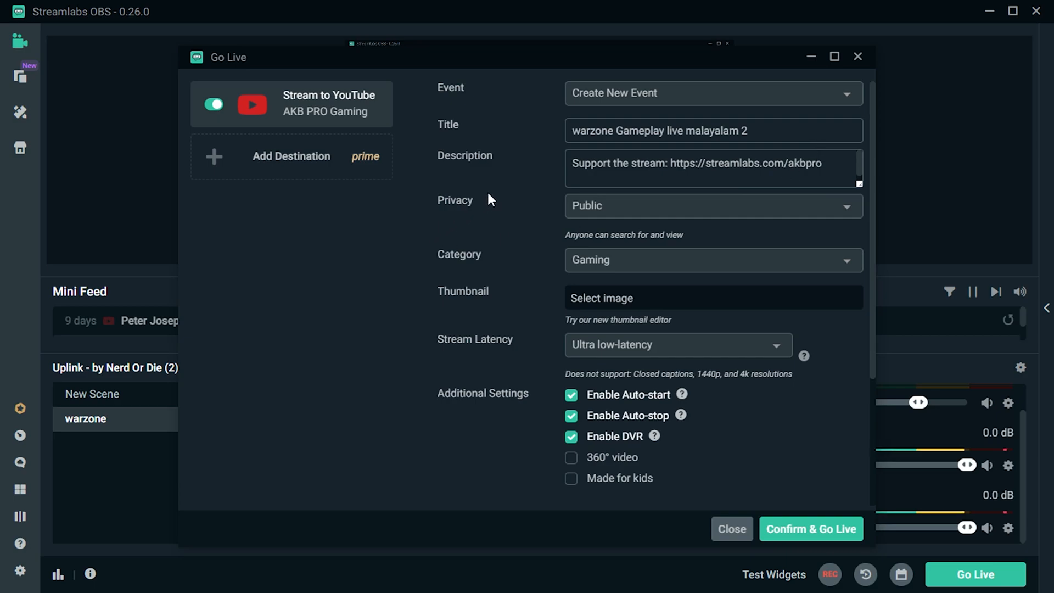
{"action": "left_click", "coordinate": [846, 207]}
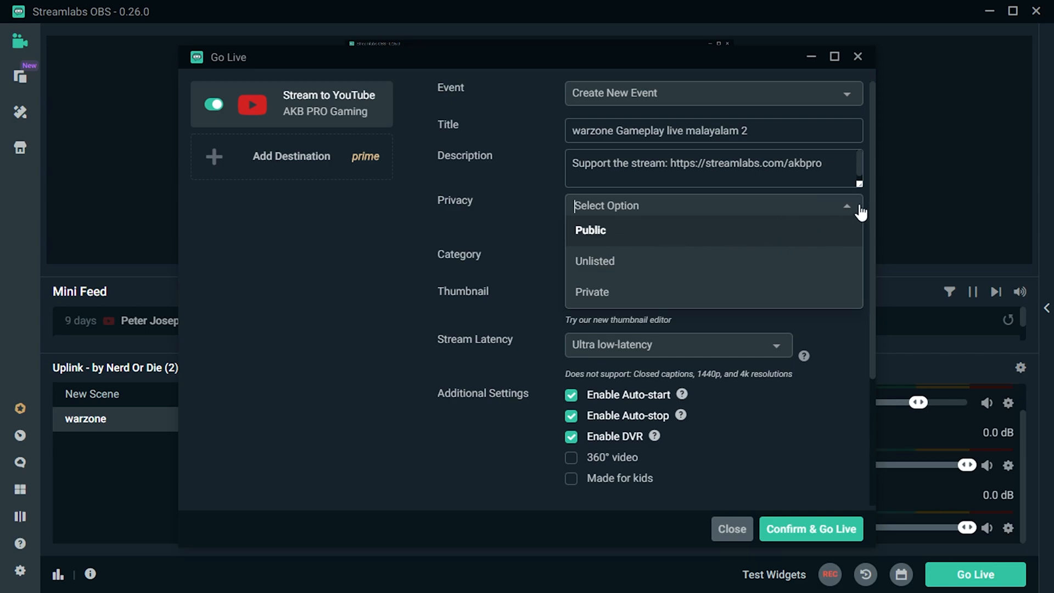
{"action": "left_click", "coordinate": [813, 230]}
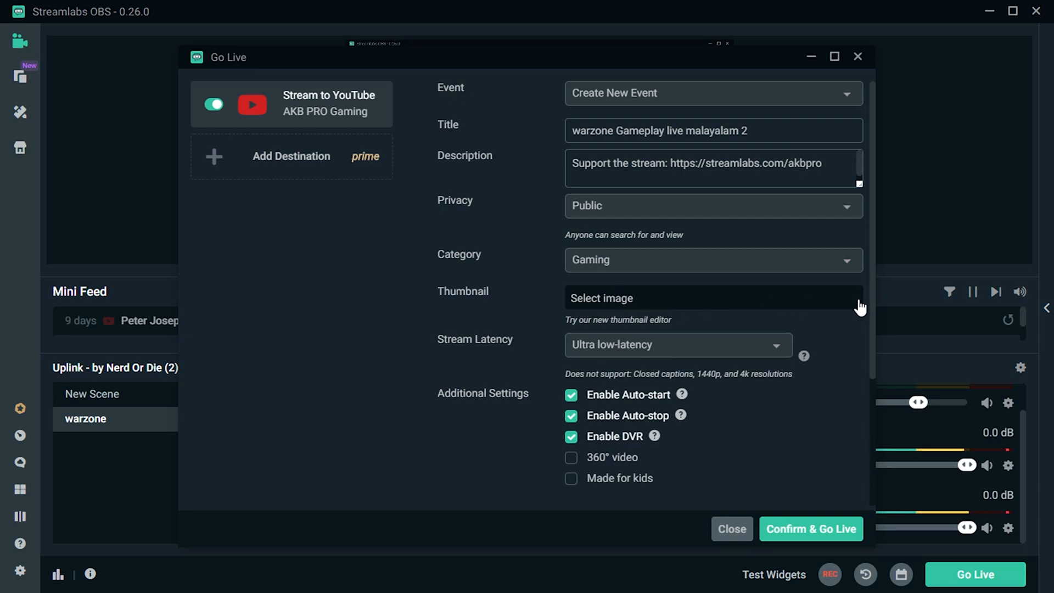
Step: Choose Ultra low-latency as the stream latency, review the event settings, and close the go-live setup without starting the stream
{"action": "scroll", "coordinate": [850, 320], "scroll_direction": "down", "scroll_amount": 3}
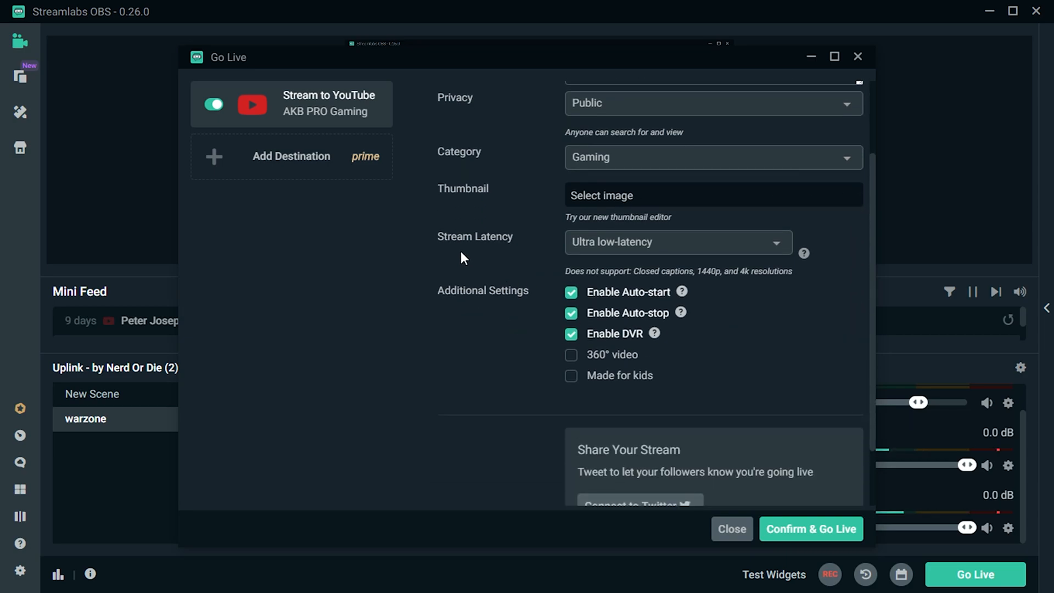
{"action": "left_click", "coordinate": [711, 244]}
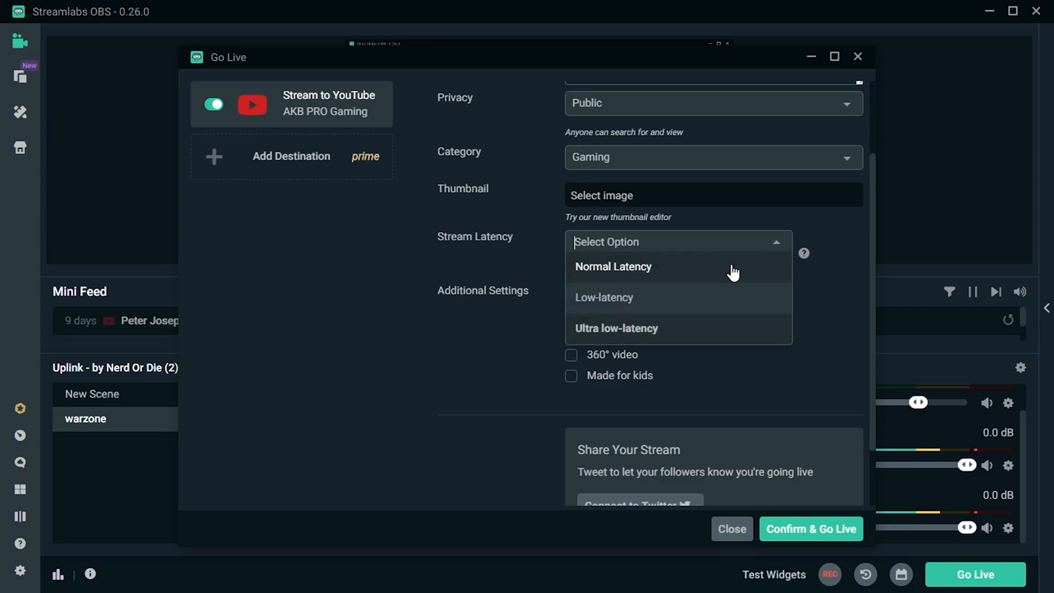
{"action": "left_click", "coordinate": [698, 330]}
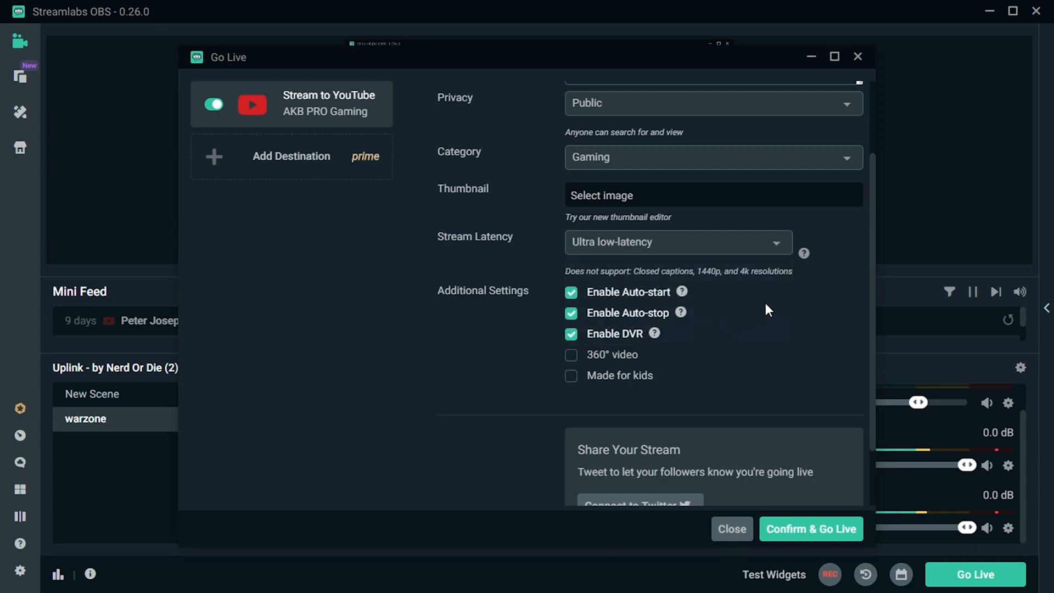
{"action": "scroll", "coordinate": [836, 246], "scroll_direction": "up", "scroll_amount": 2}
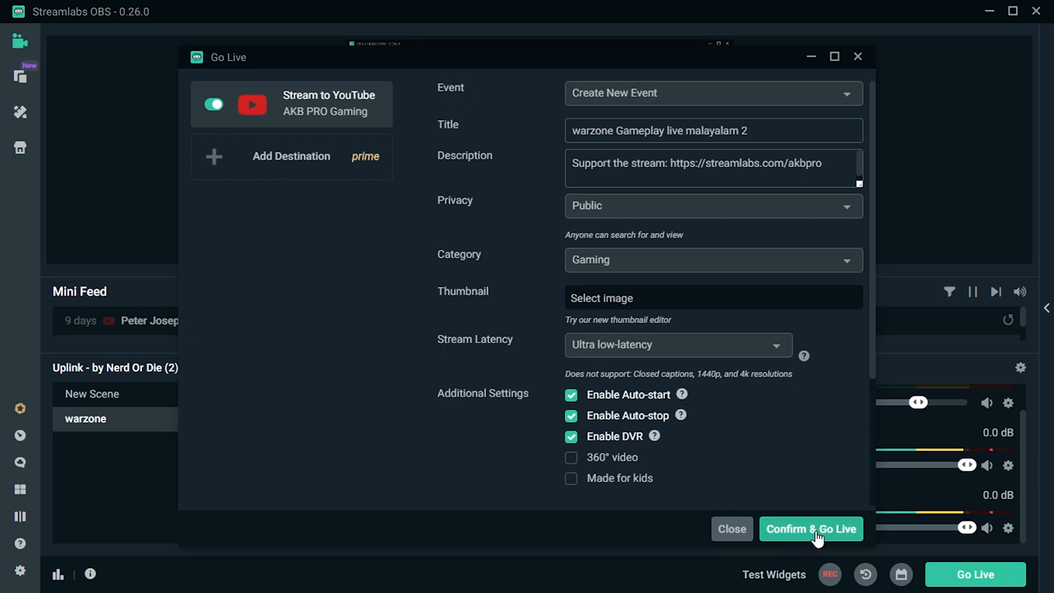
{"action": "left_click", "coordinate": [720, 529]}
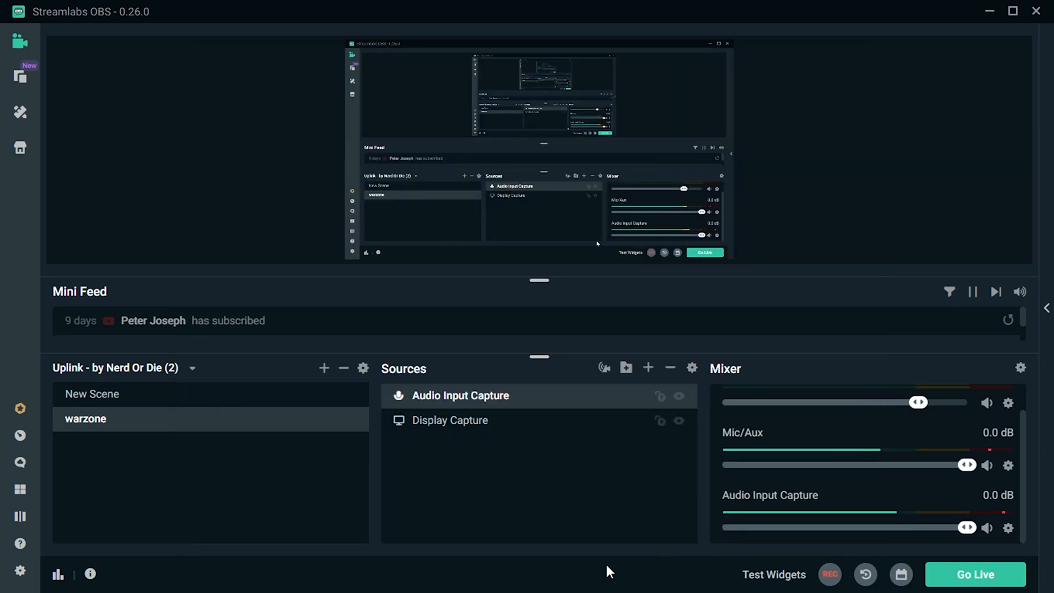